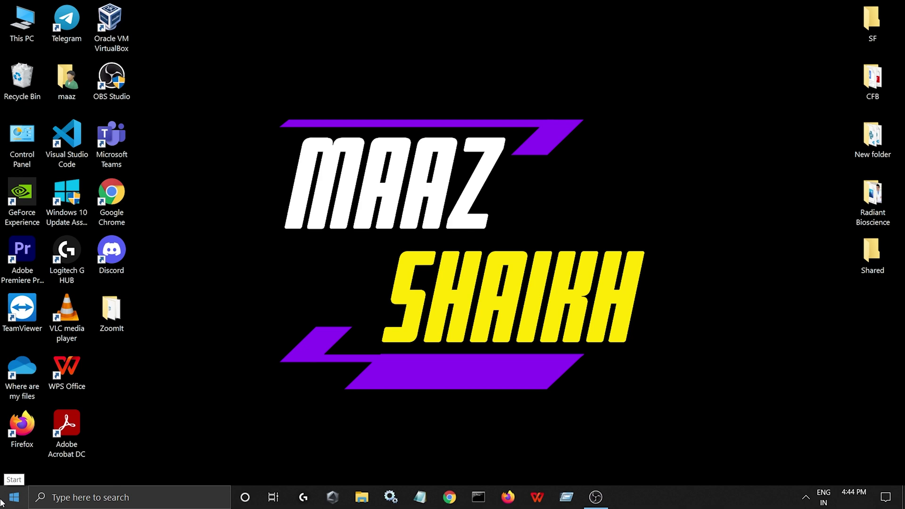
Launch Run from the taskbar search, centre it, with prefetch in the Open field
{"action": "left_click", "coordinate": [88, 497]}
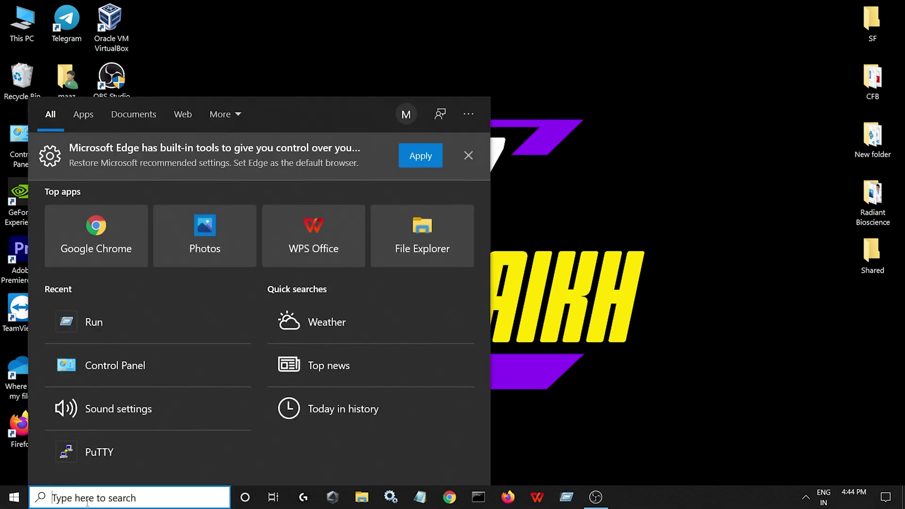
{"action": "type", "text": "run"}
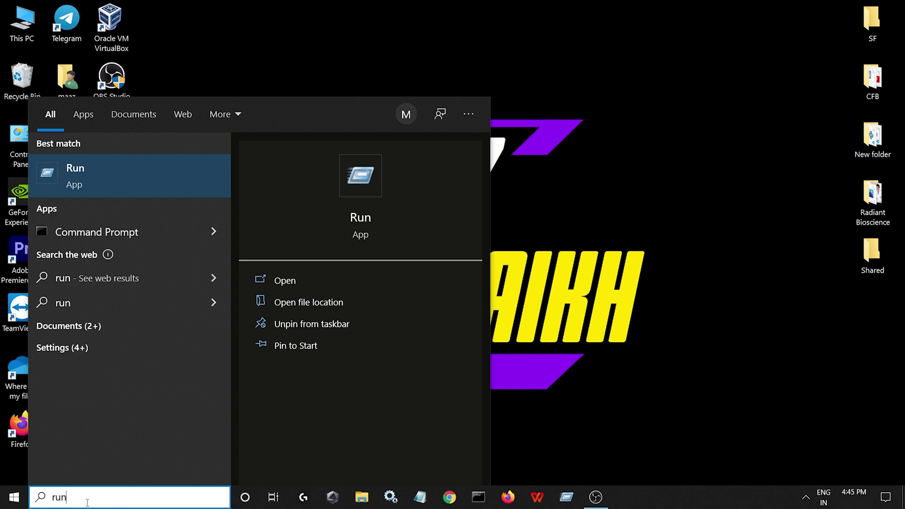
{"action": "key", "text": "Return"}
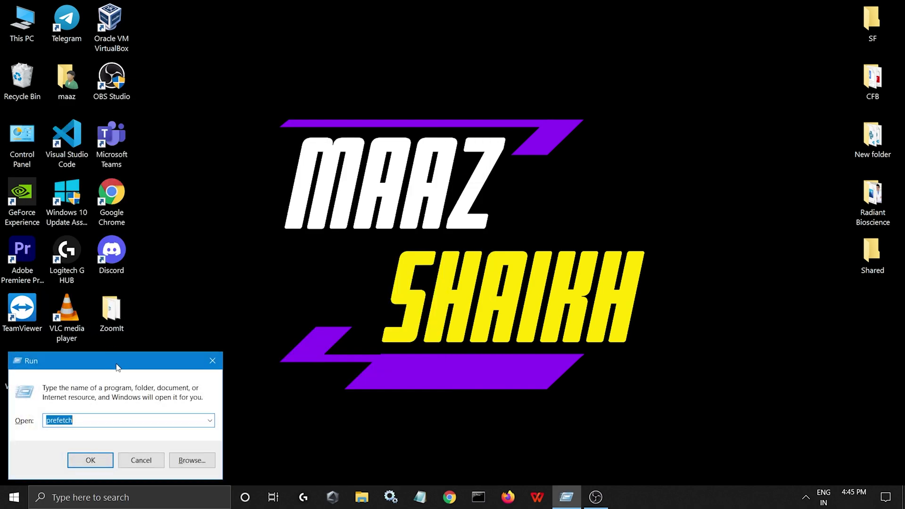
{"action": "left_click_drag", "start_coordinate": [118, 367], "coordinate": [246, 299]}
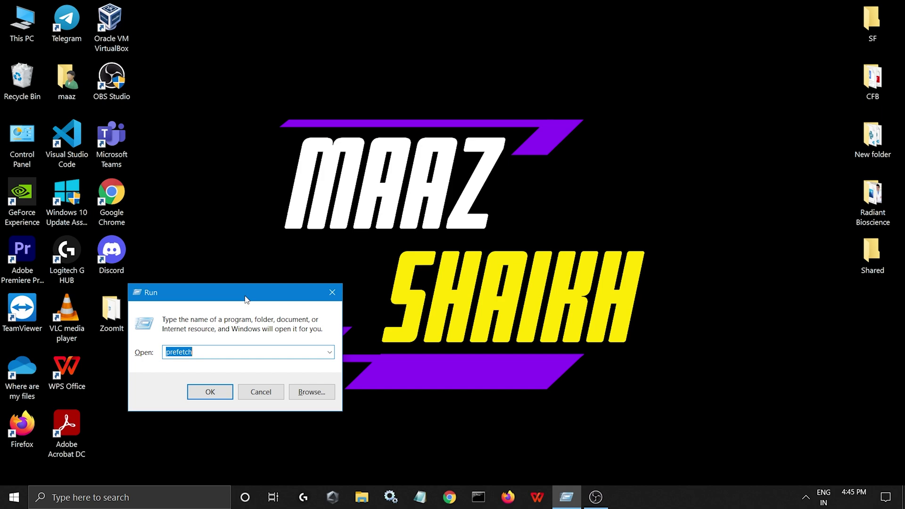
{"action": "left_click", "coordinate": [332, 292]}
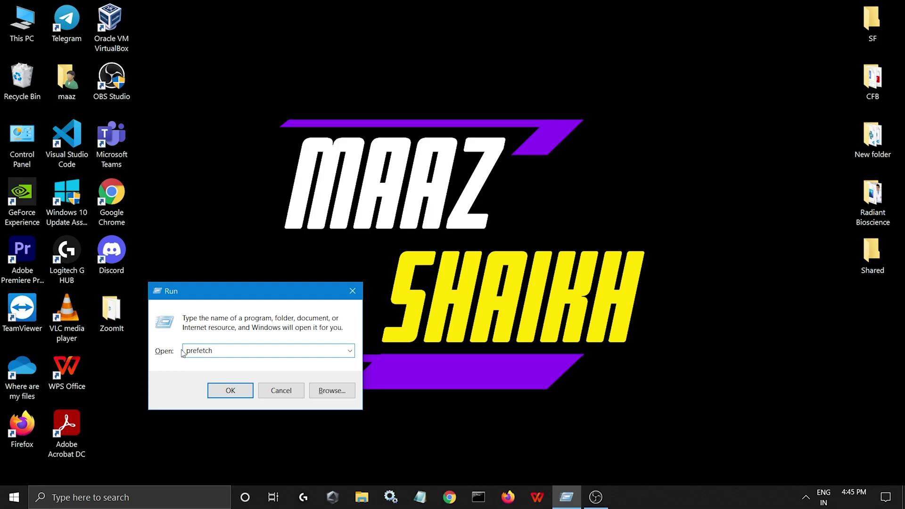
Recycle all Prefetch files, skipping the one in use, and close the folder
{"action": "left_click", "coordinate": [239, 389]}
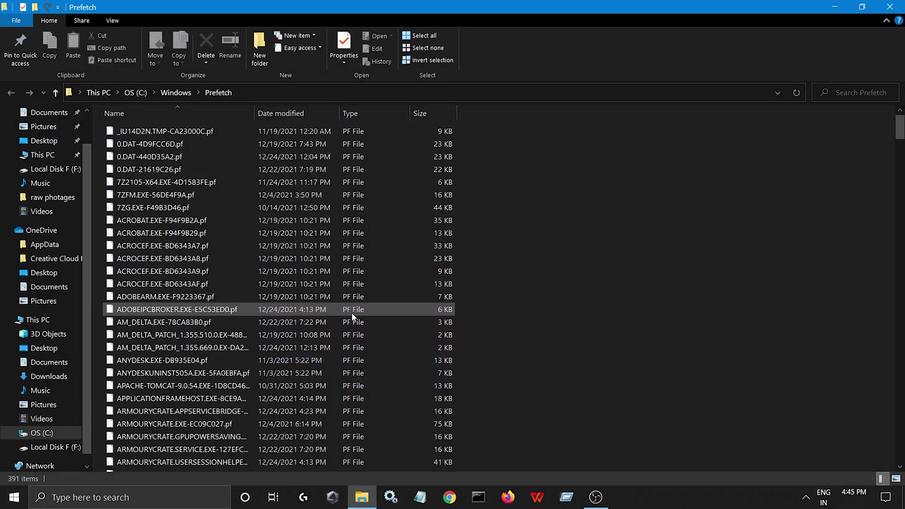
{"action": "key", "text": "ctrl+a"}
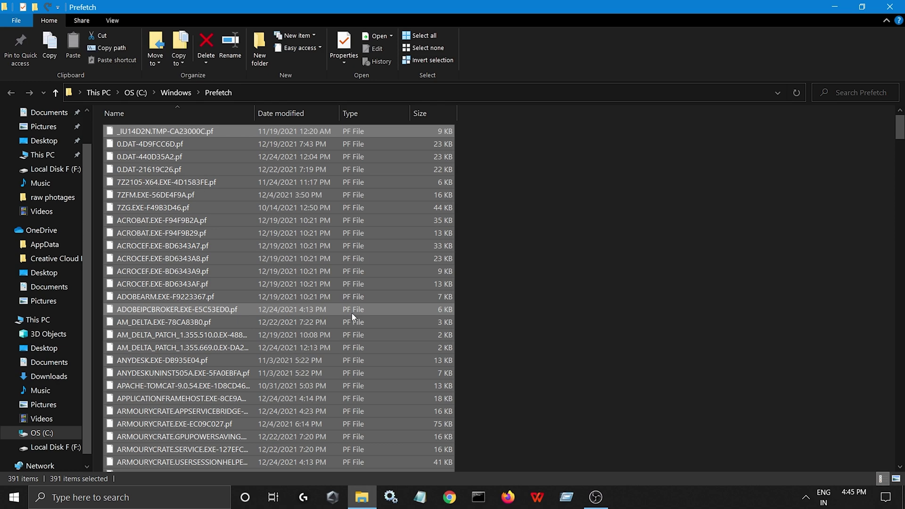
{"action": "key", "text": "Delete"}
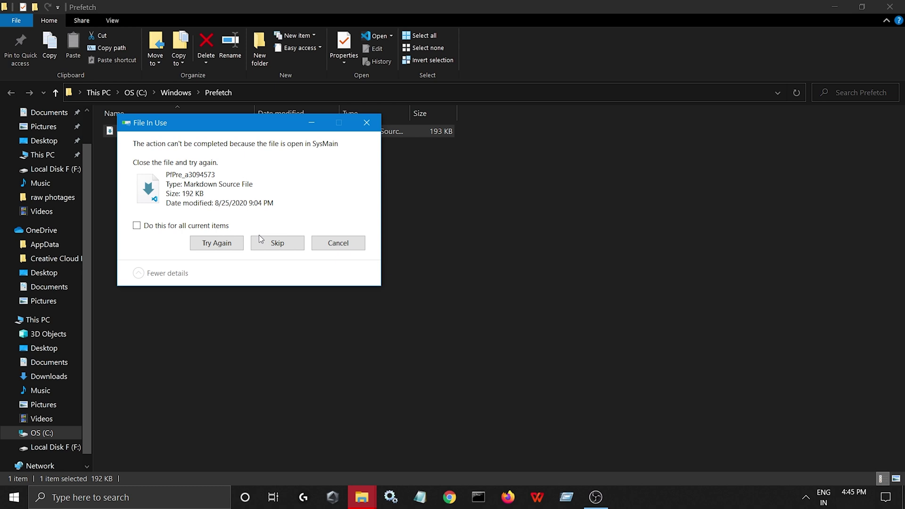
{"action": "left_click", "coordinate": [284, 245]}
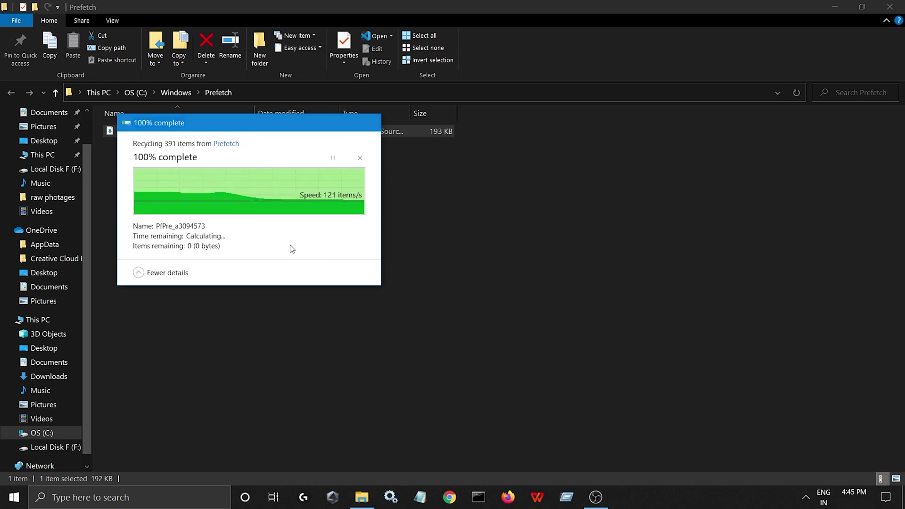
{"action": "left_click", "coordinate": [478, 238]}
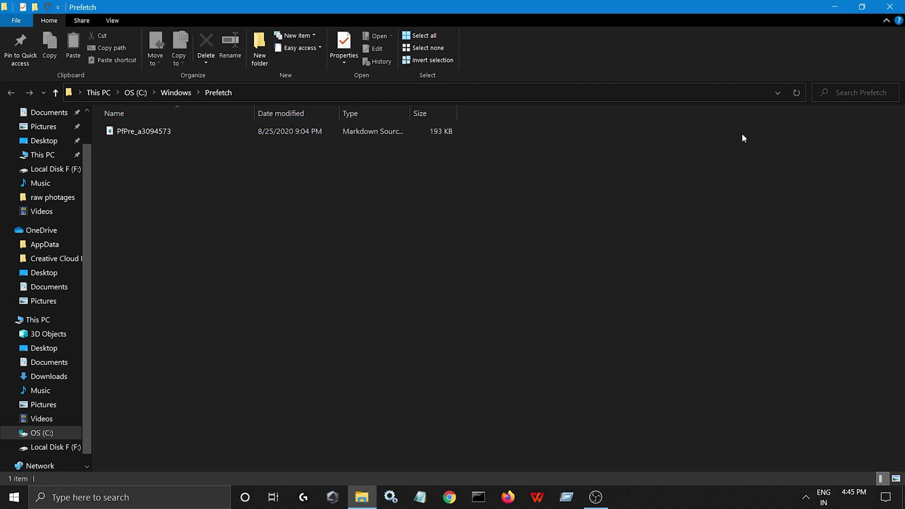
{"action": "left_click", "coordinate": [902, 6]}
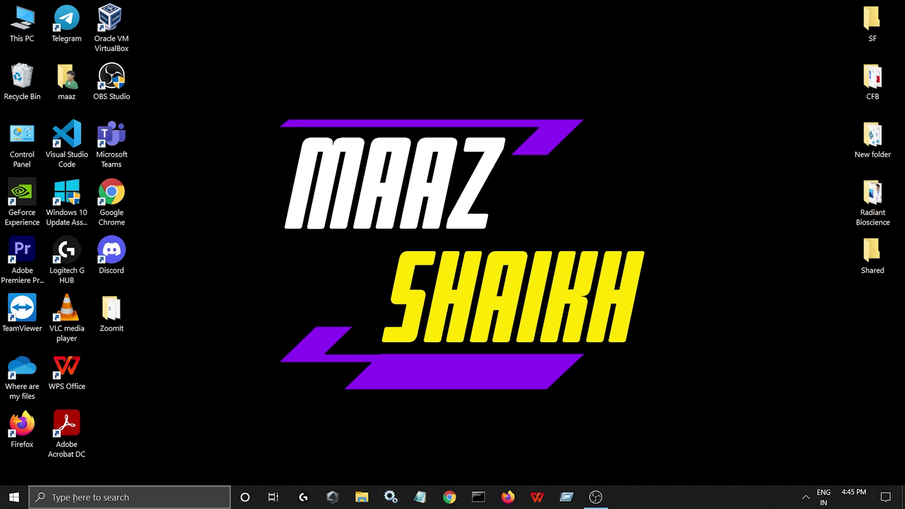
Run %temp% and recycle every item in the Temp folder
{"action": "key", "text": "super+r"}
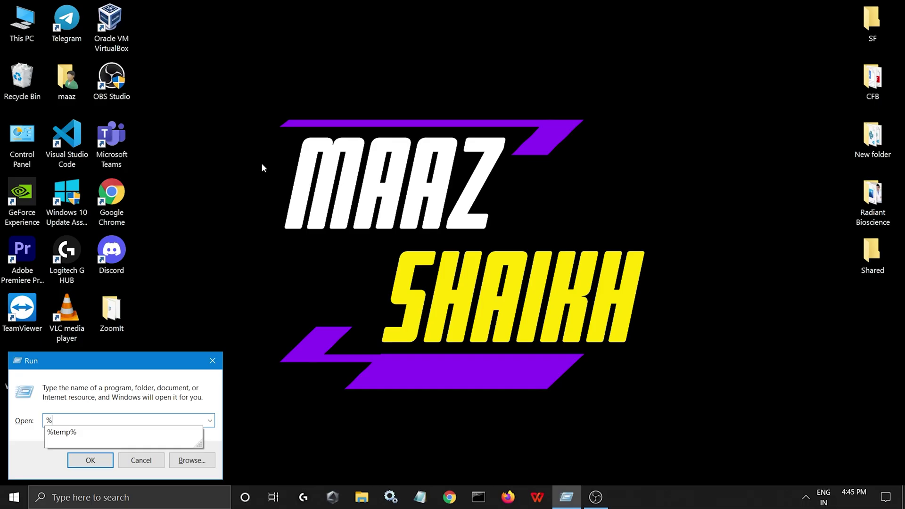
{"action": "key", "text": "Down"}
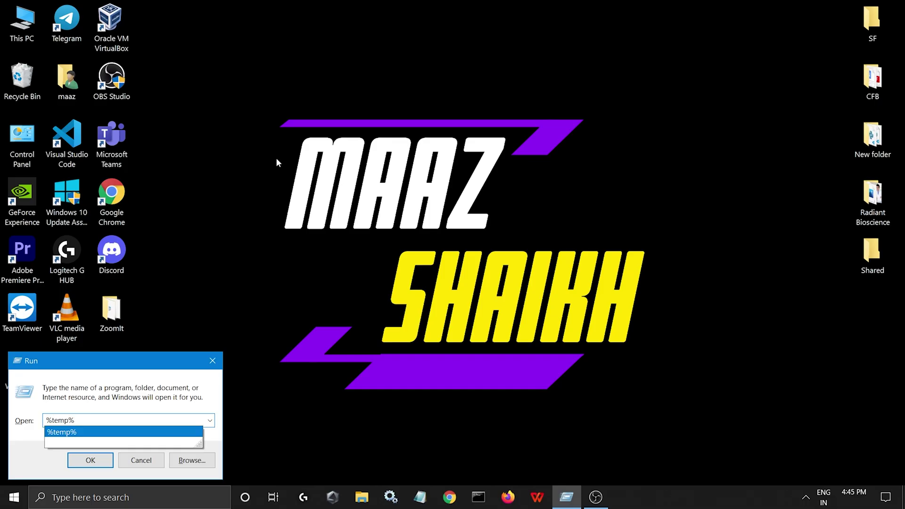
{"action": "key", "text": "Return"}
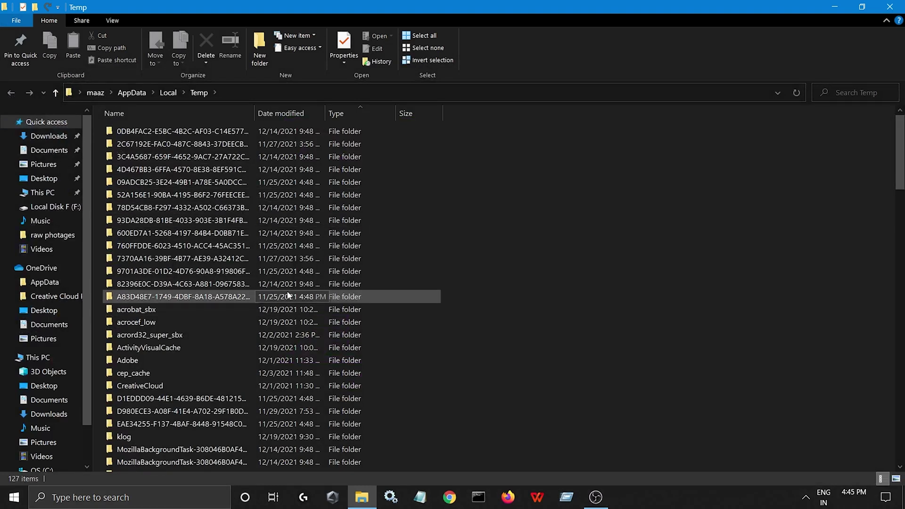
{"action": "key", "text": "ctrl+a"}
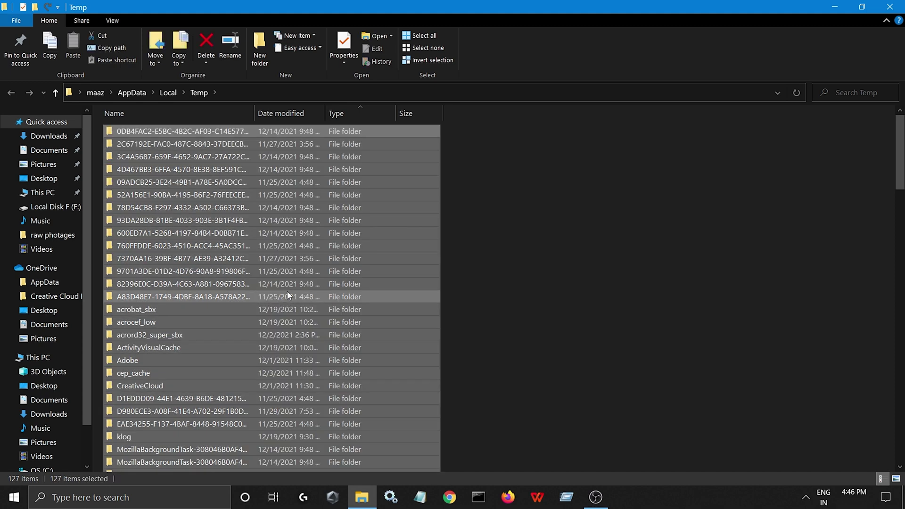
{"action": "key", "text": "Delete"}
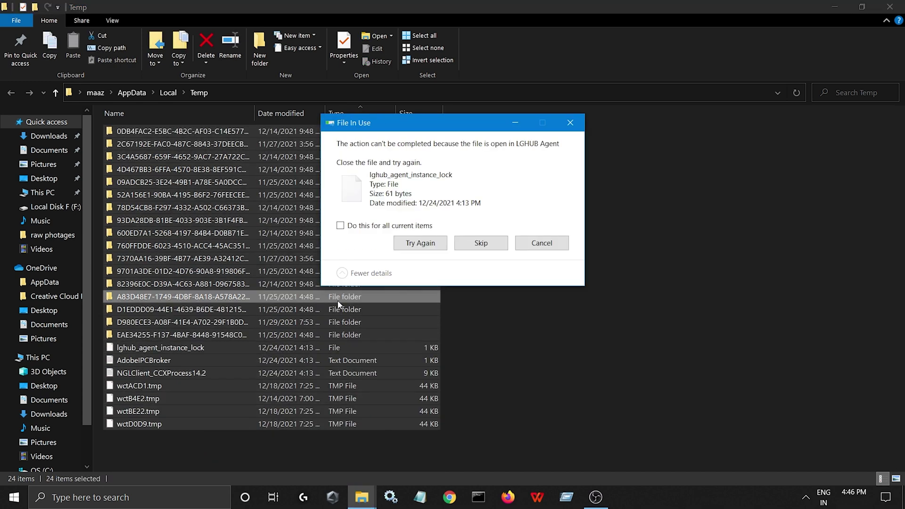
Skip each locked or access-denied item, then minimize the Temp window
{"action": "left_click", "coordinate": [481, 242]}
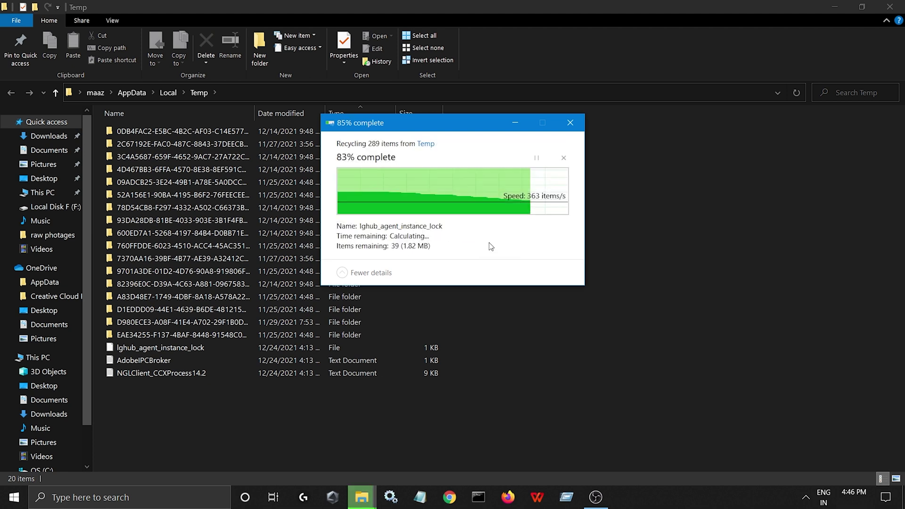
{"action": "left_click", "coordinate": [473, 251]}
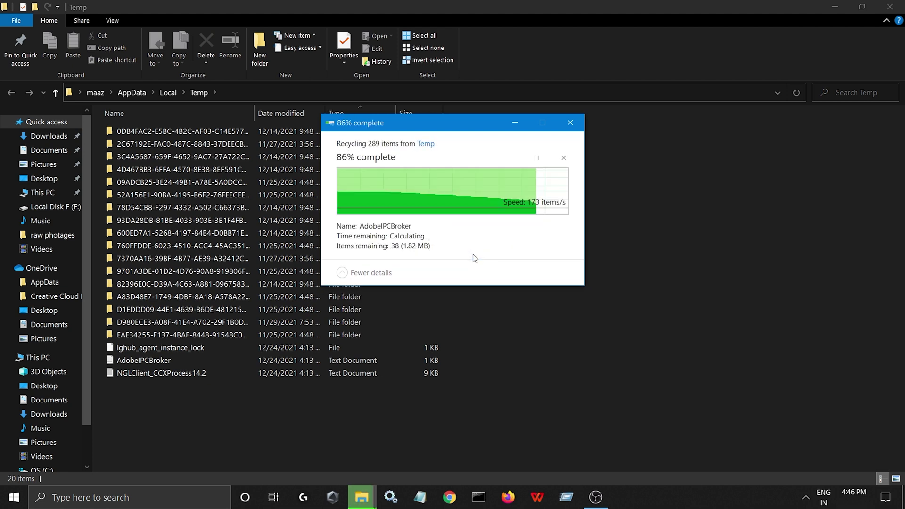
{"action": "left_click", "coordinate": [480, 252]}
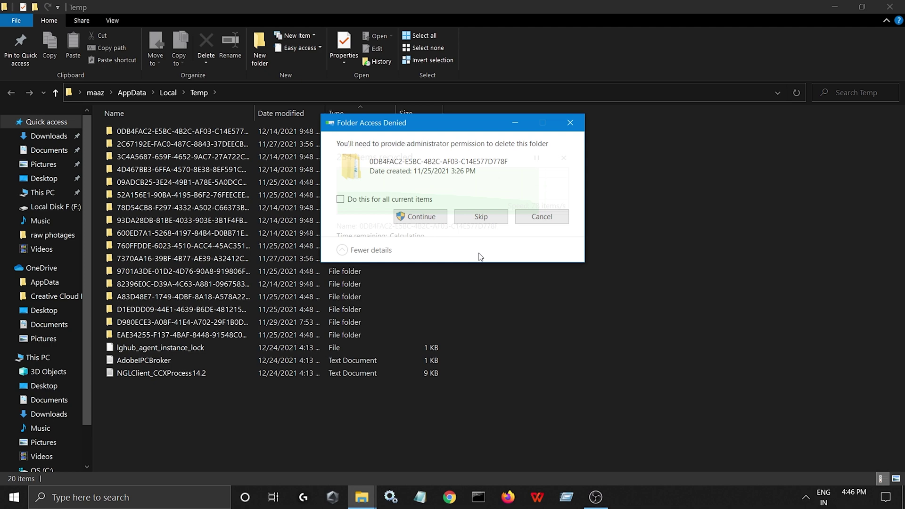
{"action": "left_click", "coordinate": [481, 214]}
{"action": "left_click", "coordinate": [485, 216]}
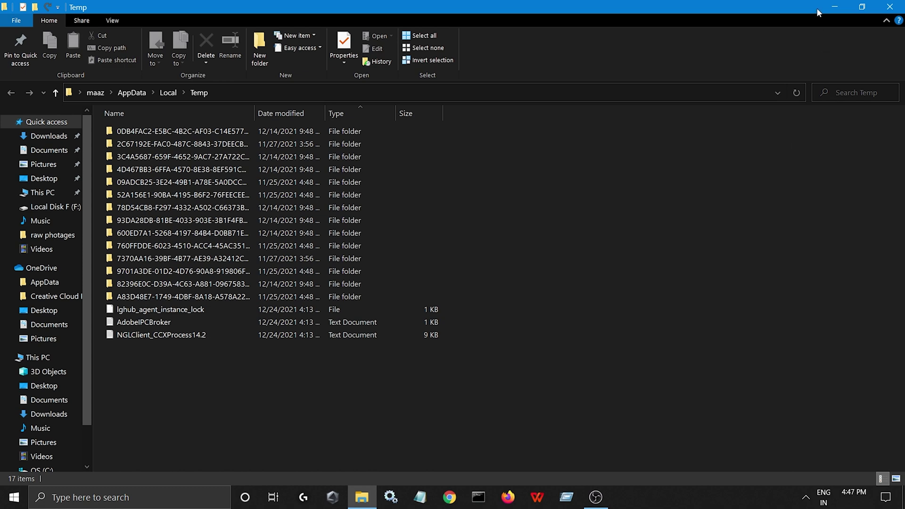
{"action": "left_click", "coordinate": [834, 7]}
Refresh the desktop, run osk, and position the on-screen keyboard below a new Notepad
{"action": "right_click", "coordinate": [439, 197]}
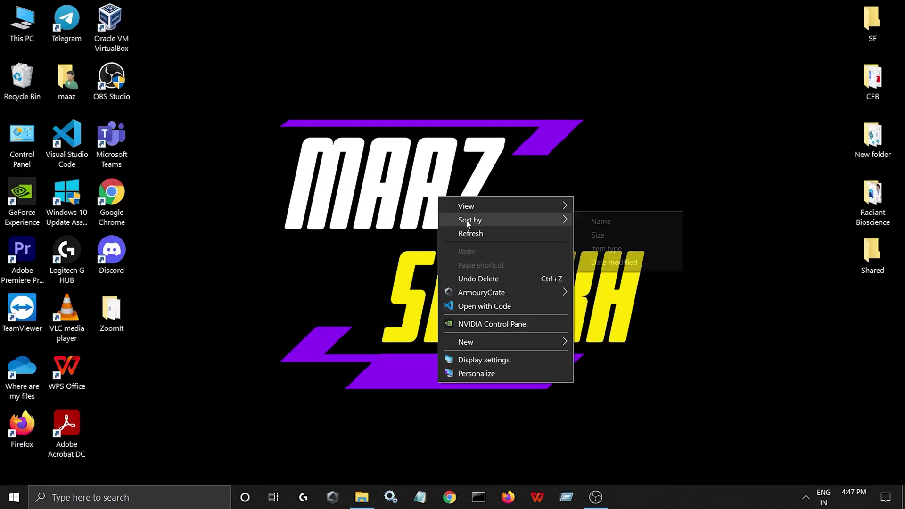
{"action": "left_click", "coordinate": [467, 234]}
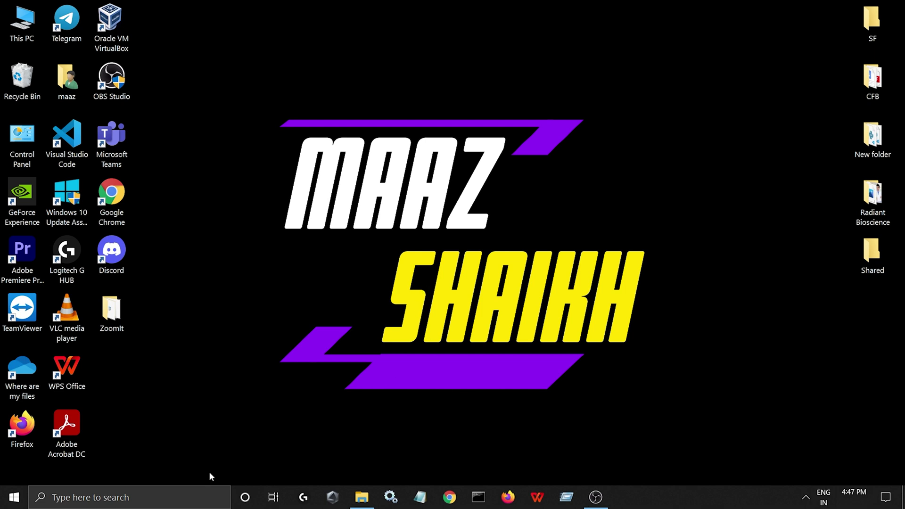
{"action": "key", "text": "super+r"}
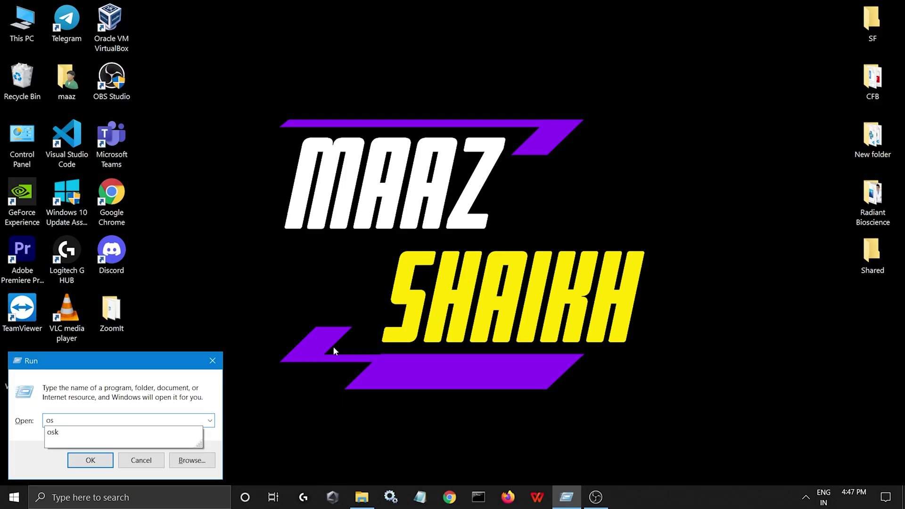
{"action": "type", "text": "k"}
{"action": "key", "text": "Return"}
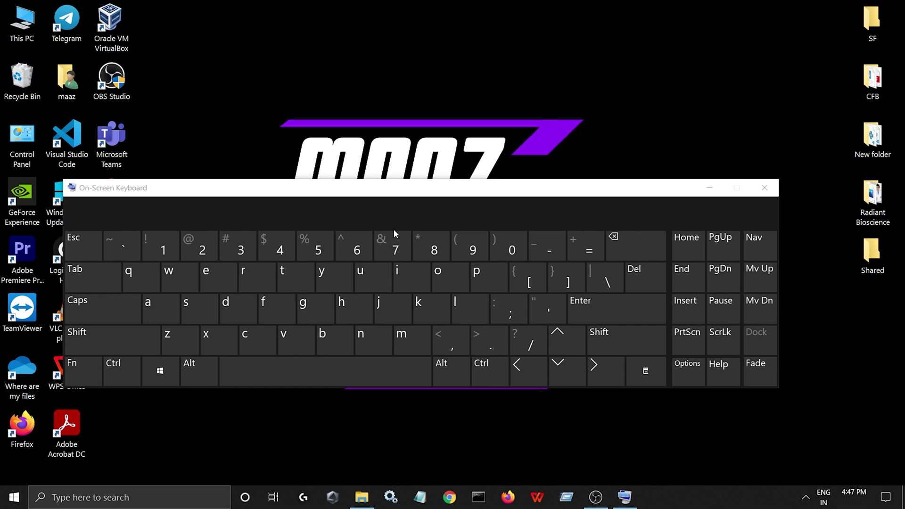
{"action": "left_click", "coordinate": [420, 497]}
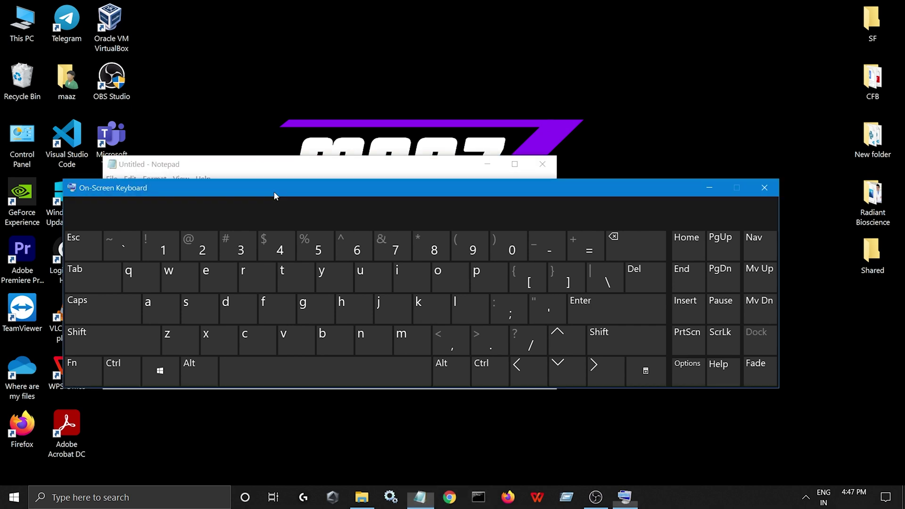
{"action": "mouse_move", "coordinate": [273, 192]}
{"action": "left_mouse_down"}
{"action": "mouse_move", "coordinate": [307, 246]}
{"action": "mouse_move", "coordinate": [270, 259]}
{"action": "left_mouse_up"}
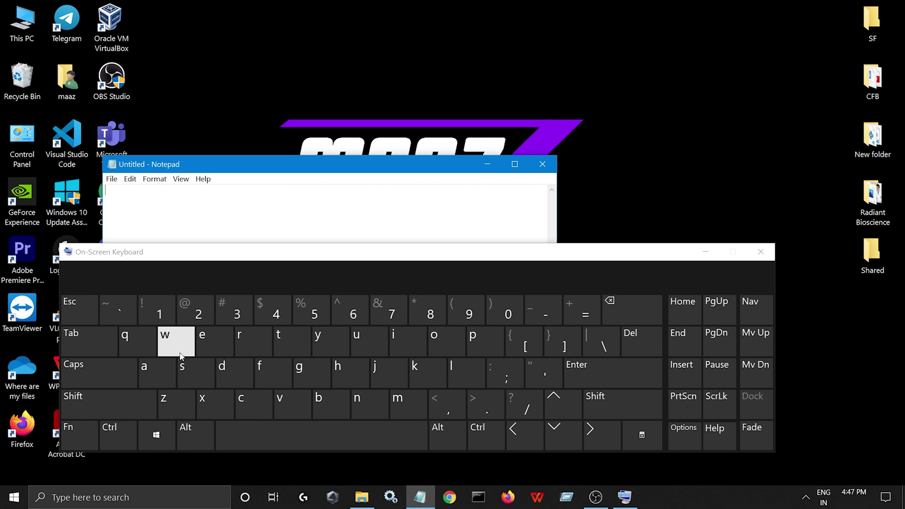
Tap 'mqaaz' into Notepad with the on-screen keyboard, then close both without saving
{"action": "left_click", "coordinate": [403, 401]}
{"action": "type", "text": "mqaa"}
{"action": "left_click", "coordinate": [125, 337]}
{"action": "left_click", "coordinate": [159, 367]}
{"action": "left_click", "coordinate": [159, 367]}
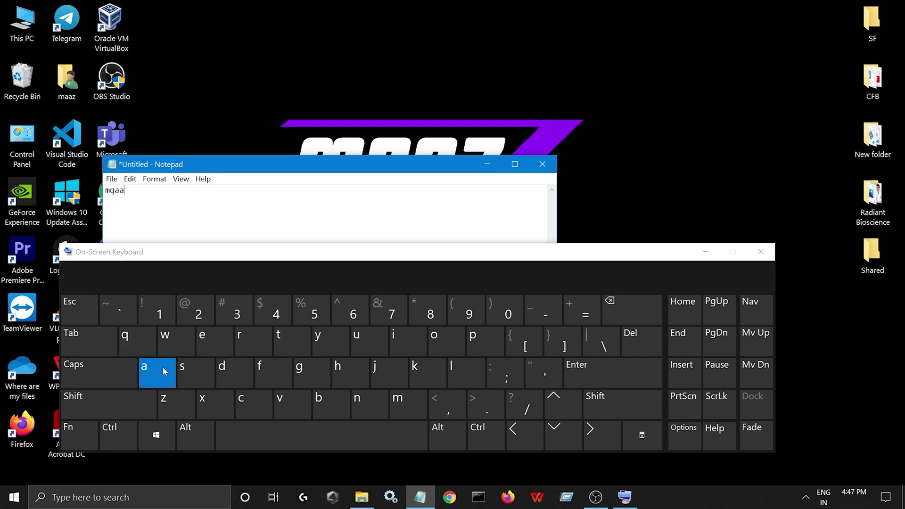
{"action": "left_click", "coordinate": [179, 405]}
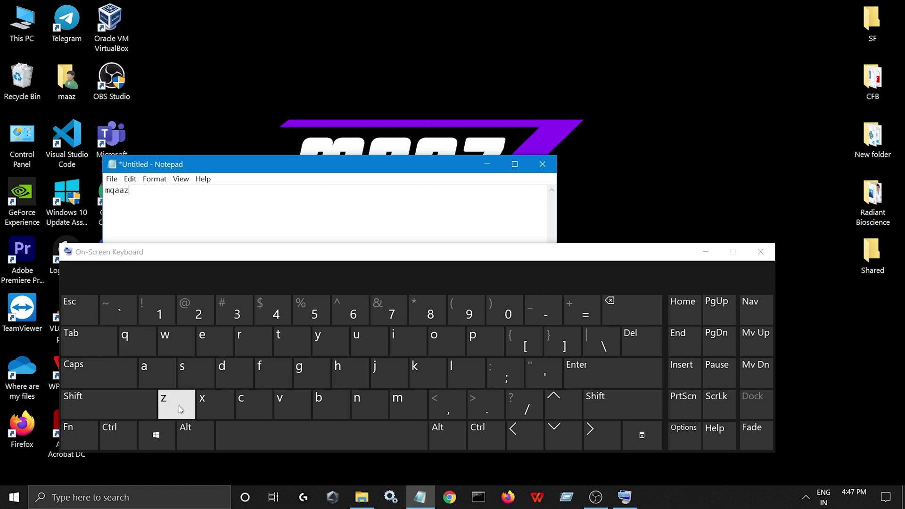
{"action": "left_click", "coordinate": [762, 252]}
{"action": "left_click", "coordinate": [542, 164]}
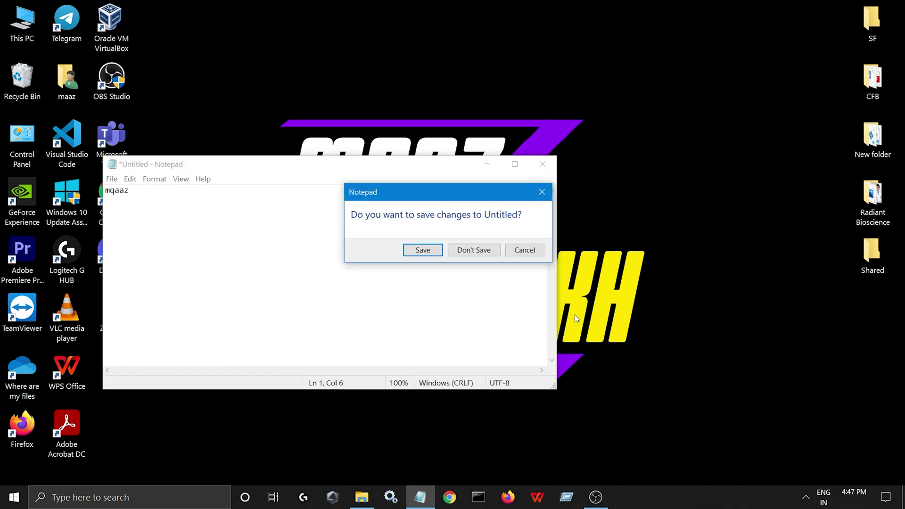
{"action": "left_click", "coordinate": [467, 252]}
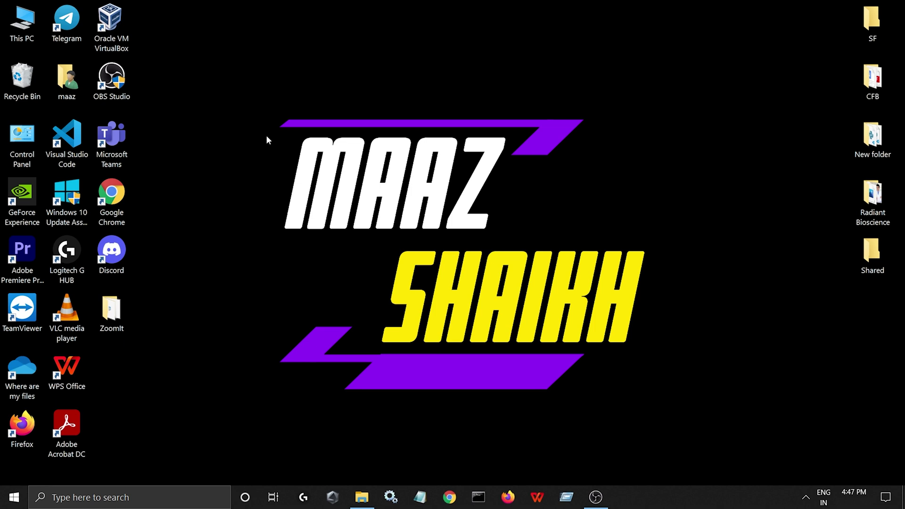
{"action": "left_click", "coordinate": [565, 497]}
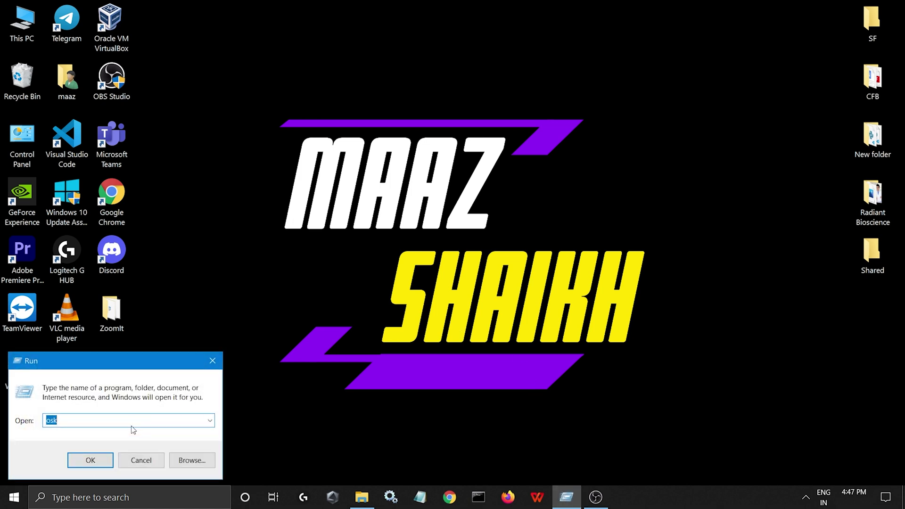
{"action": "left_click", "coordinate": [133, 422]}
{"action": "key", "text": "BackSpace"}
{"action": "key", "text": "BackSpace"}
{"action": "key", "text": "BackSpace"}
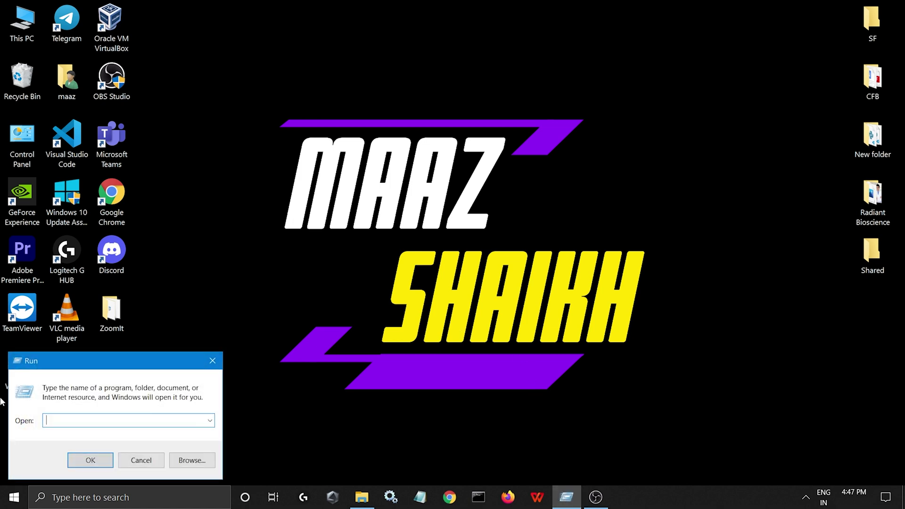
{"action": "type", "text": "diskmgmt.msc"}
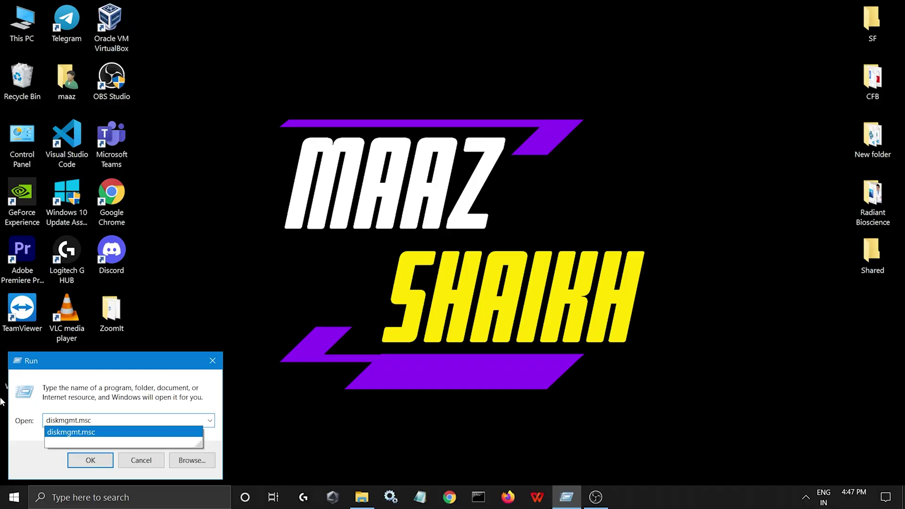
{"action": "key", "text": "Return"}
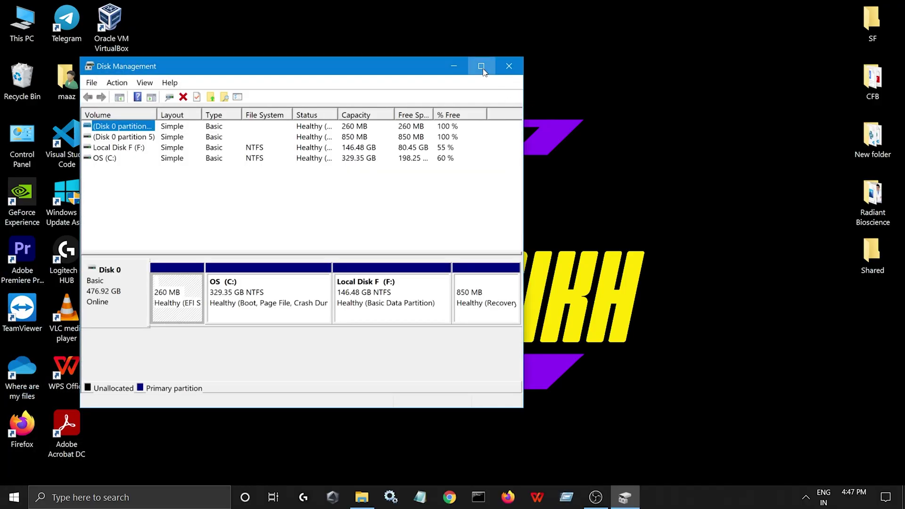
{"action": "left_click", "coordinate": [480, 66]}
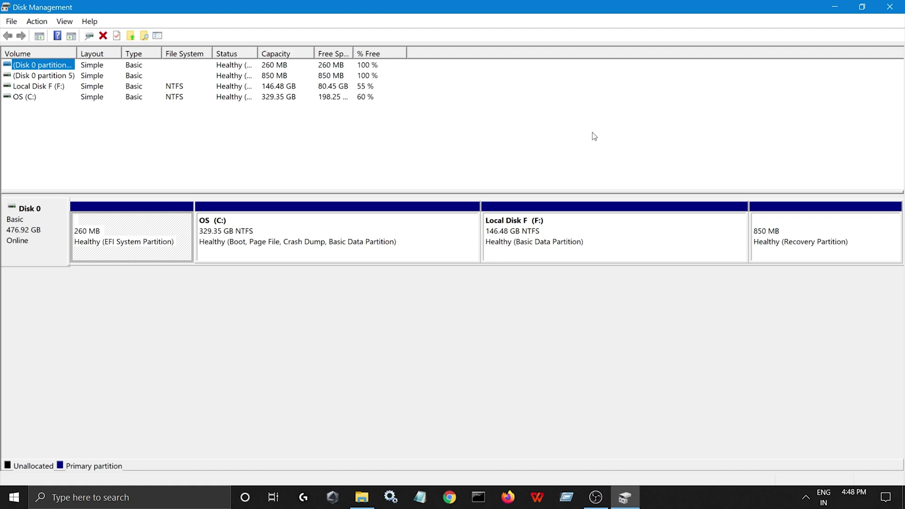
{"action": "left_click", "coordinate": [889, 6]}
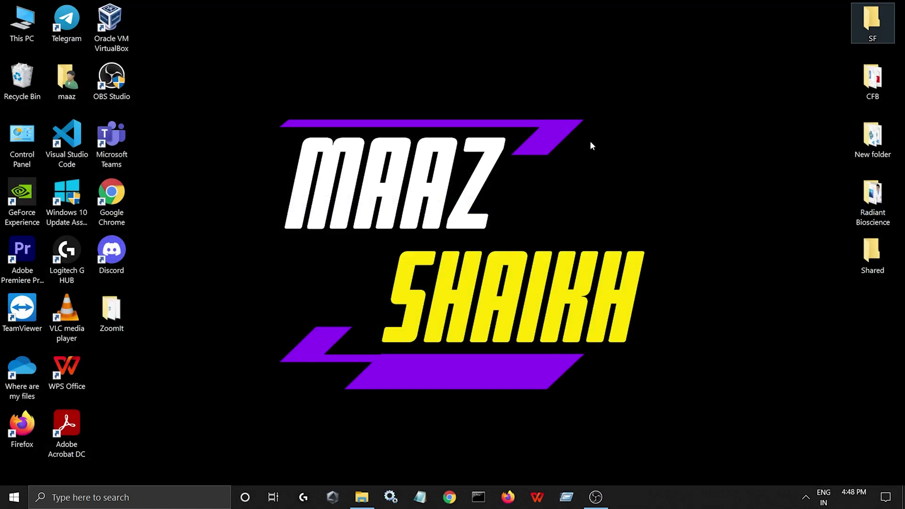
{"action": "left_click", "coordinate": [566, 497]}
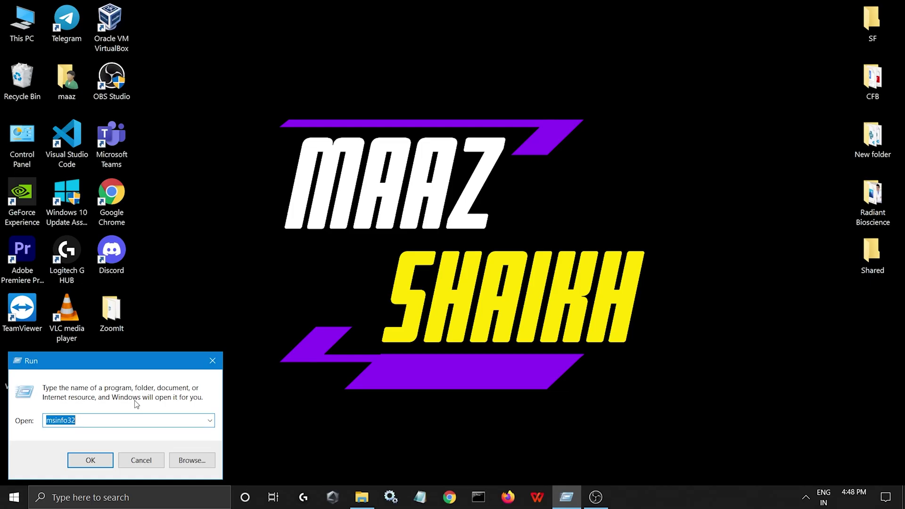
{"action": "key", "text": "Return"}
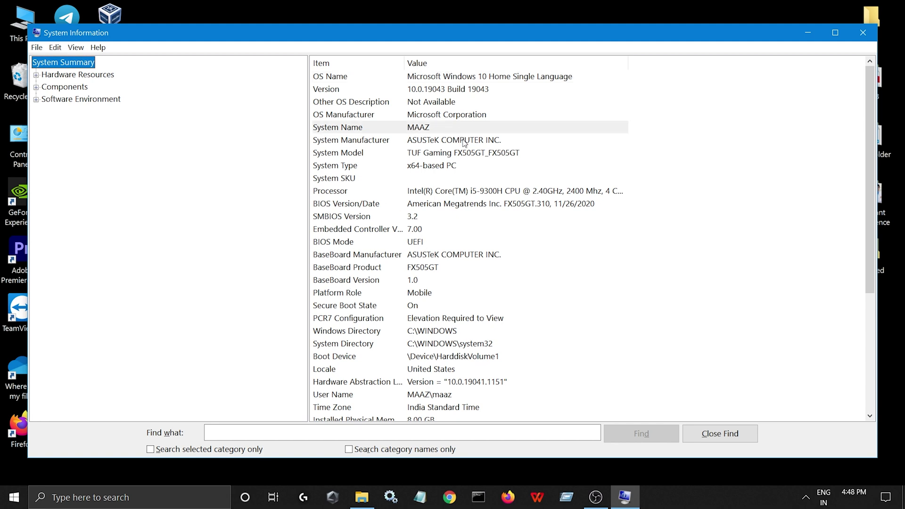
{"action": "left_click", "coordinate": [445, 155]}
{"action": "scroll", "coordinate": [455, 249], "scroll_direction": "down", "scroll_amount": 2}
{"action": "scroll", "coordinate": [454, 249], "scroll_direction": "down", "scroll_amount": 3}
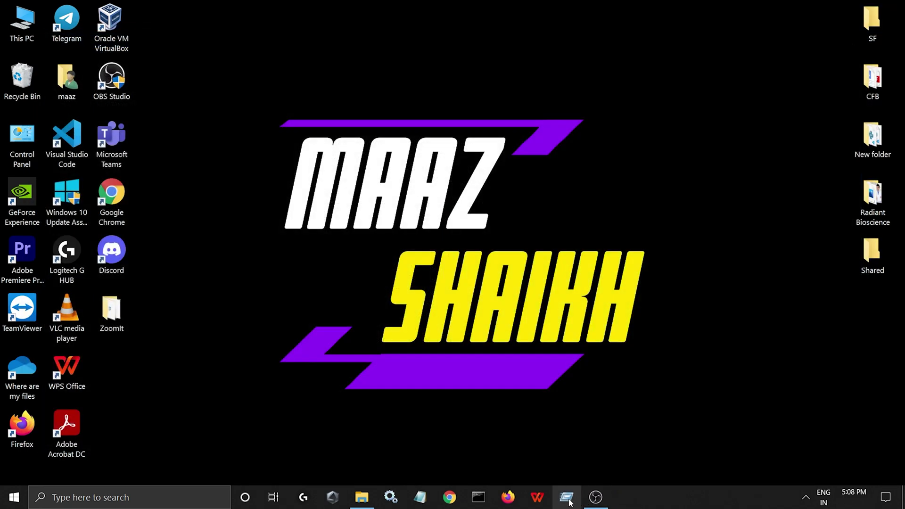
{"action": "key", "text": "super+r"}
{"action": "left_click", "coordinate": [86, 421]}
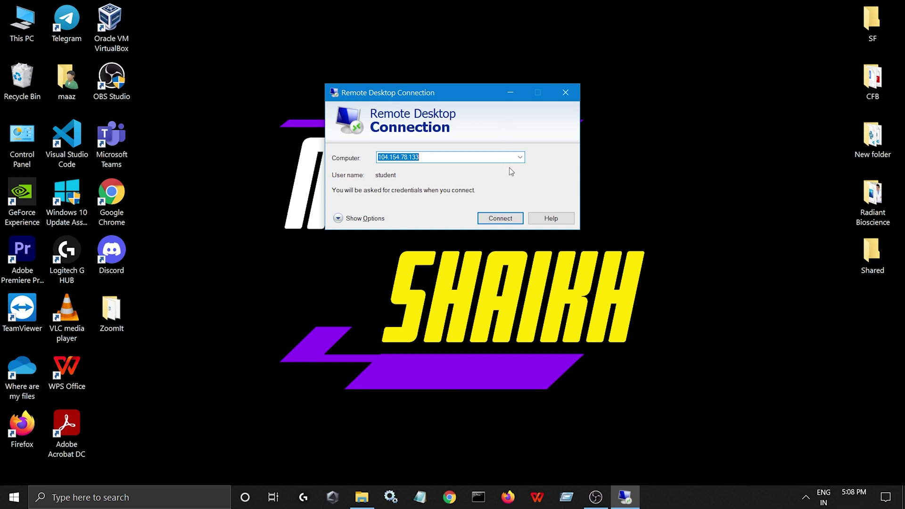
{"action": "left_click", "coordinate": [522, 158]}
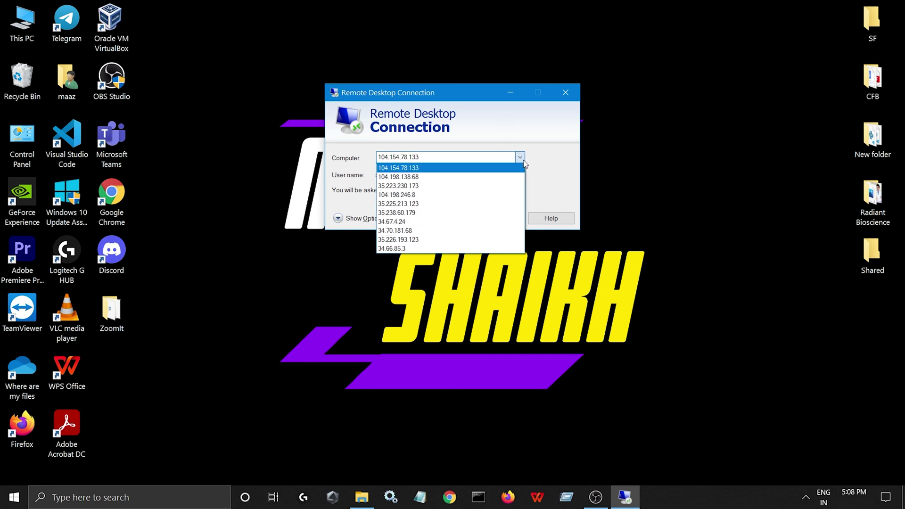
{"action": "left_click", "coordinate": [522, 159]}
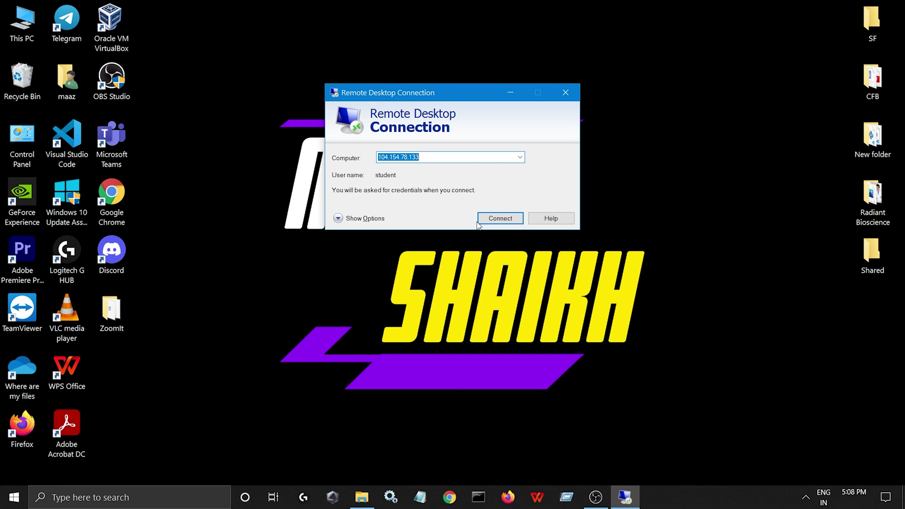
{"action": "left_click", "coordinate": [498, 219]}
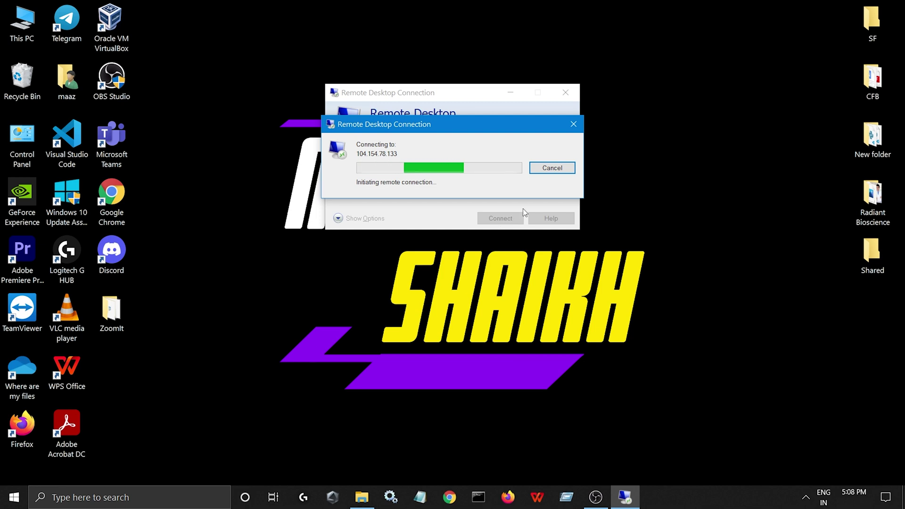
{"action": "left_click", "coordinate": [551, 168]}
{"action": "left_click", "coordinate": [571, 99]}
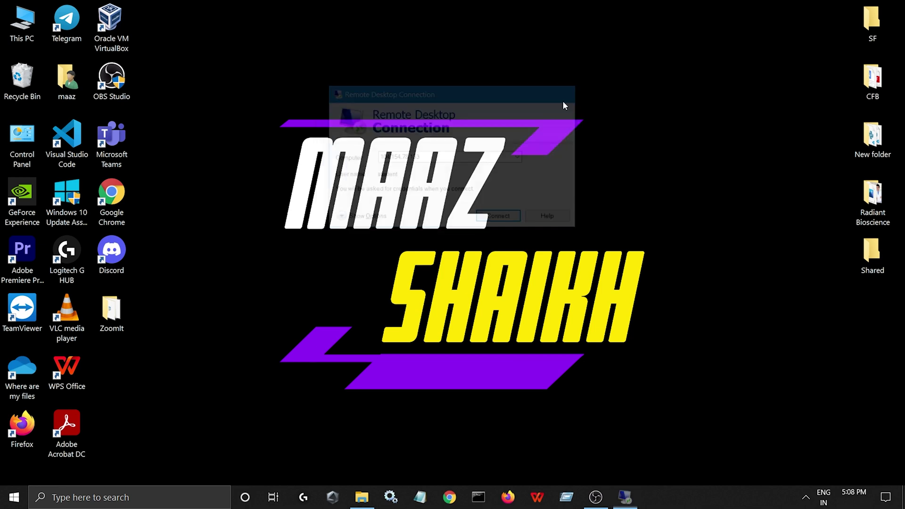
{"action": "right_click", "coordinate": [446, 208]}
{"action": "left_click", "coordinate": [469, 246]}
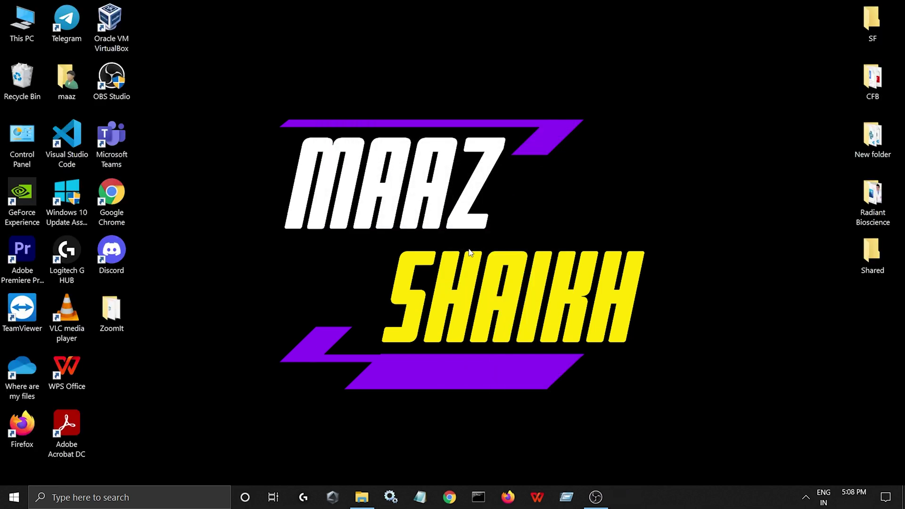